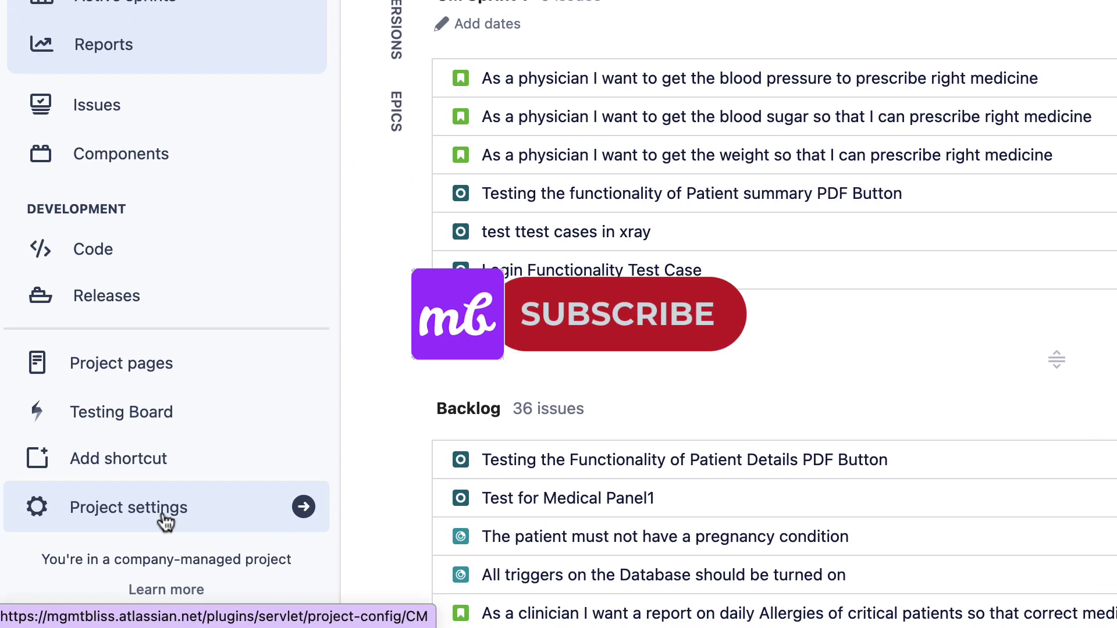
Open the Xray Settings summary for the Clinical Management project from Project settings > Apps
left_click(166, 521)
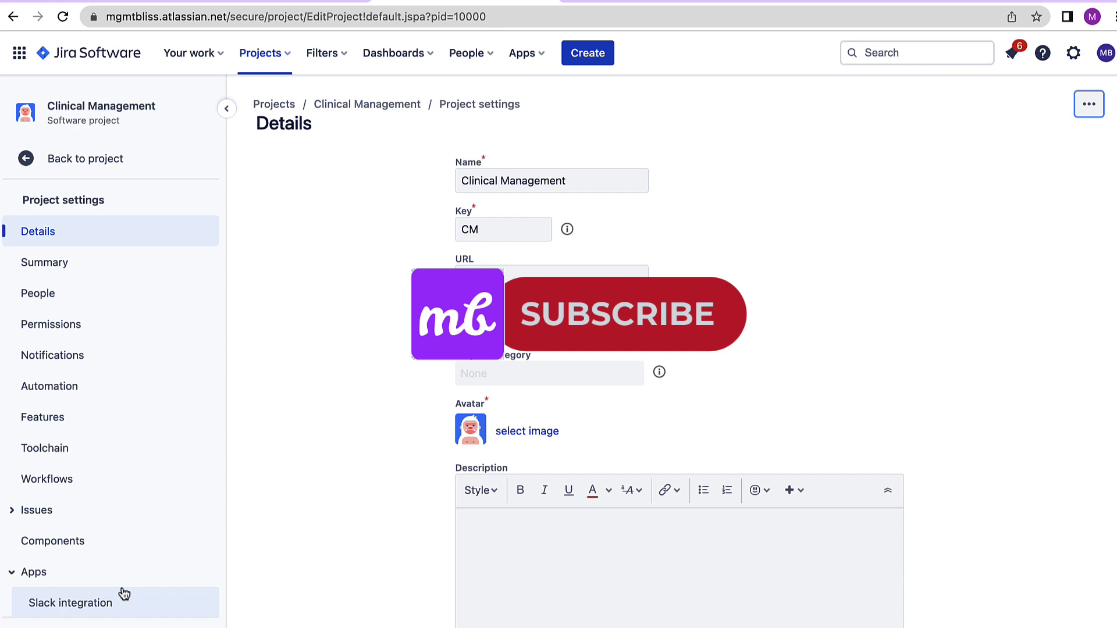
scroll(124, 593, "down", 2)
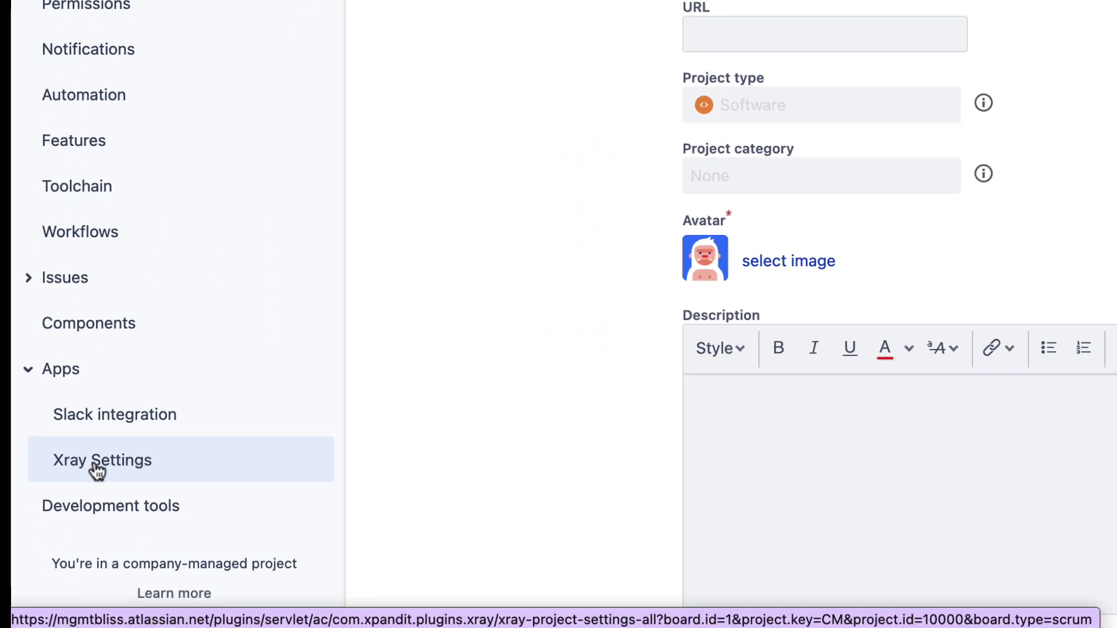
left_click(98, 469)
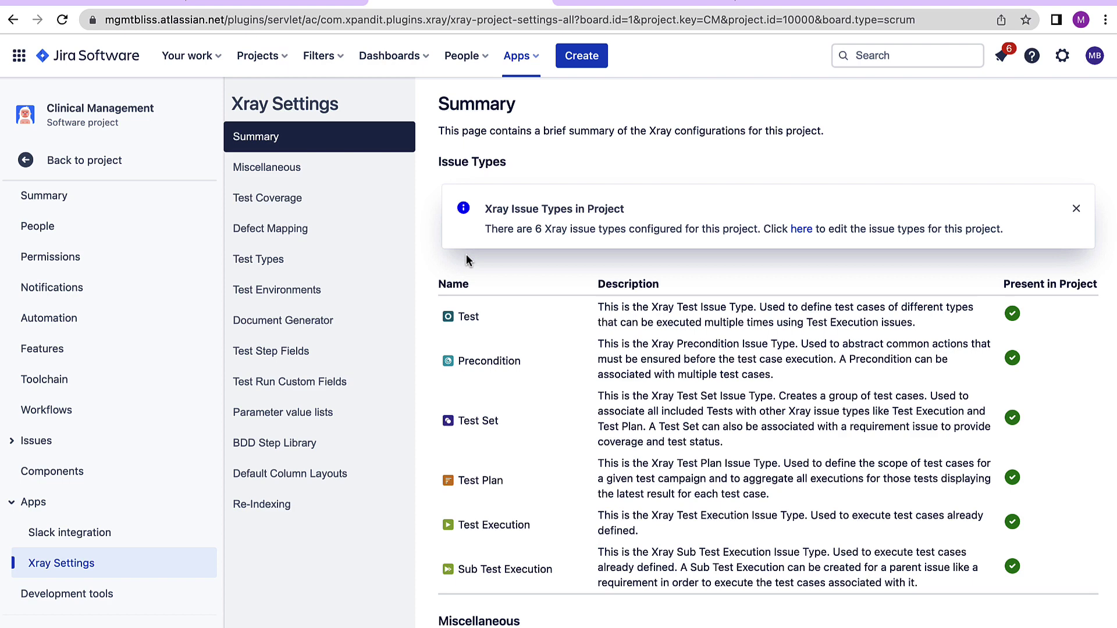
Add Story and Epic as coverable issue types in the Test Coverage settings
left_click(273, 201)
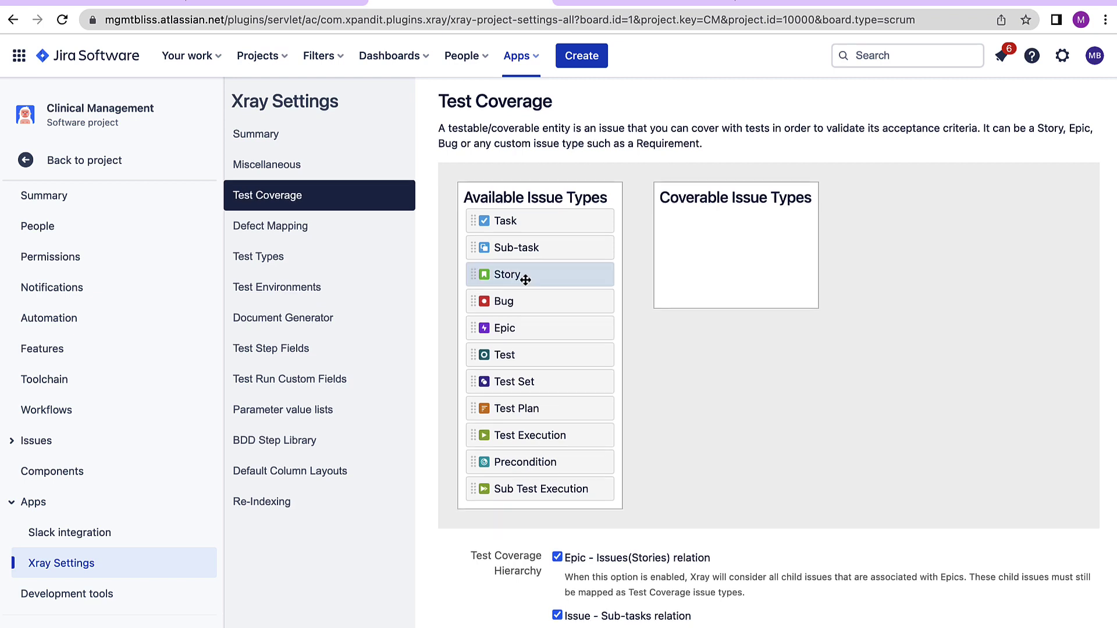
left_click_drag(528, 279, 738, 226)
left_click_drag(500, 300, 692, 251)
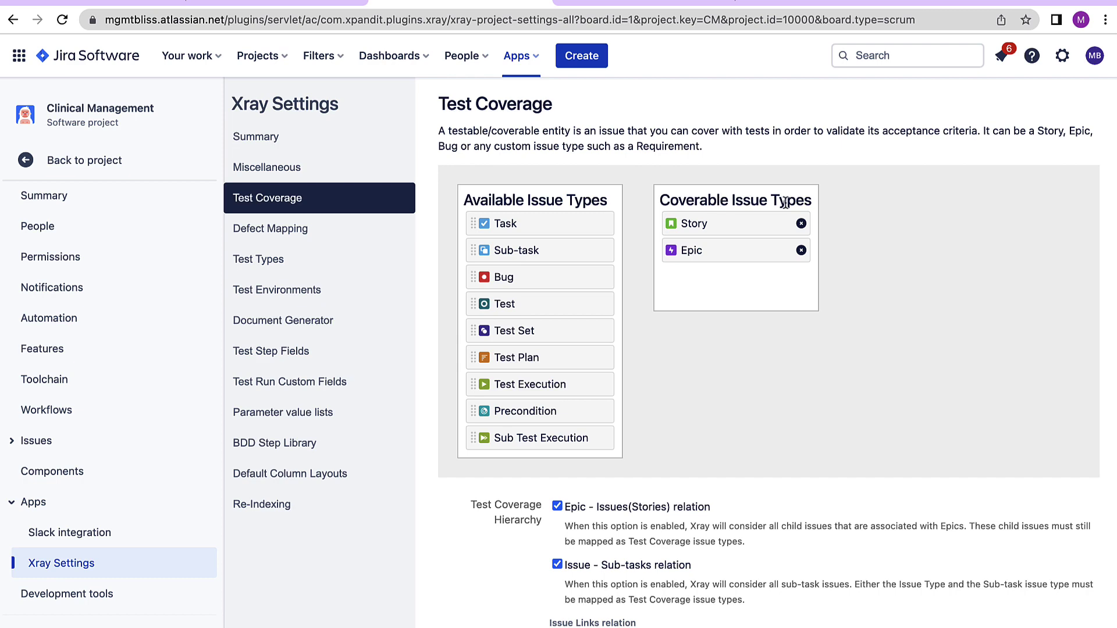
scroll(836, 403, "down", 3)
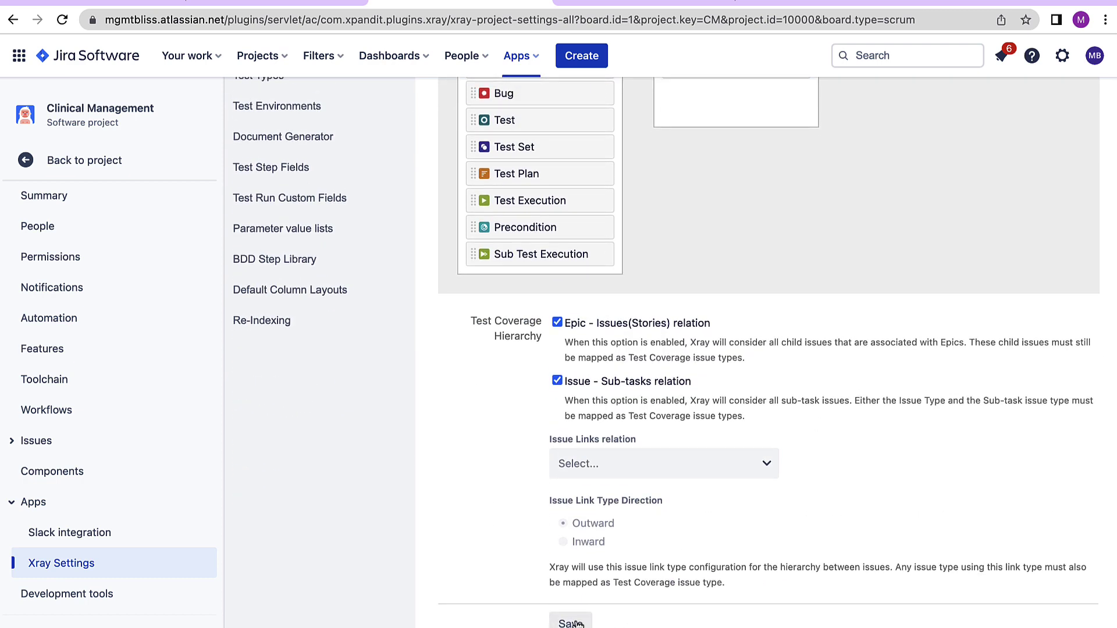
scroll(576, 624, "up", 2)
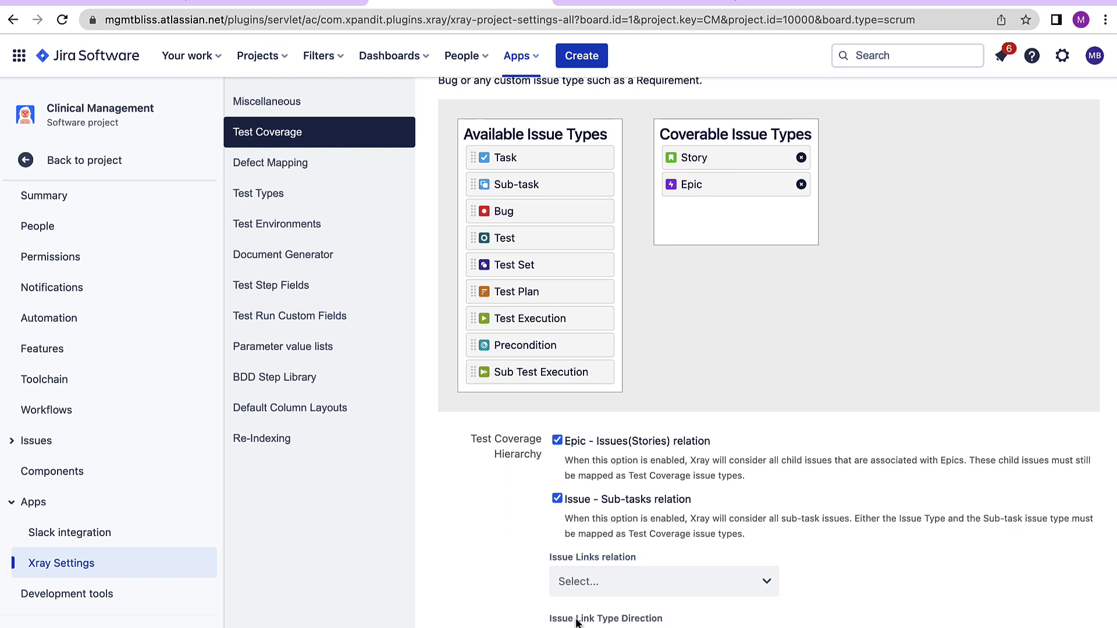
Keep the Epic and Sub-tasks hierarchy relations enabled and save the test coverage settings
scroll(576, 622, "down", 2)
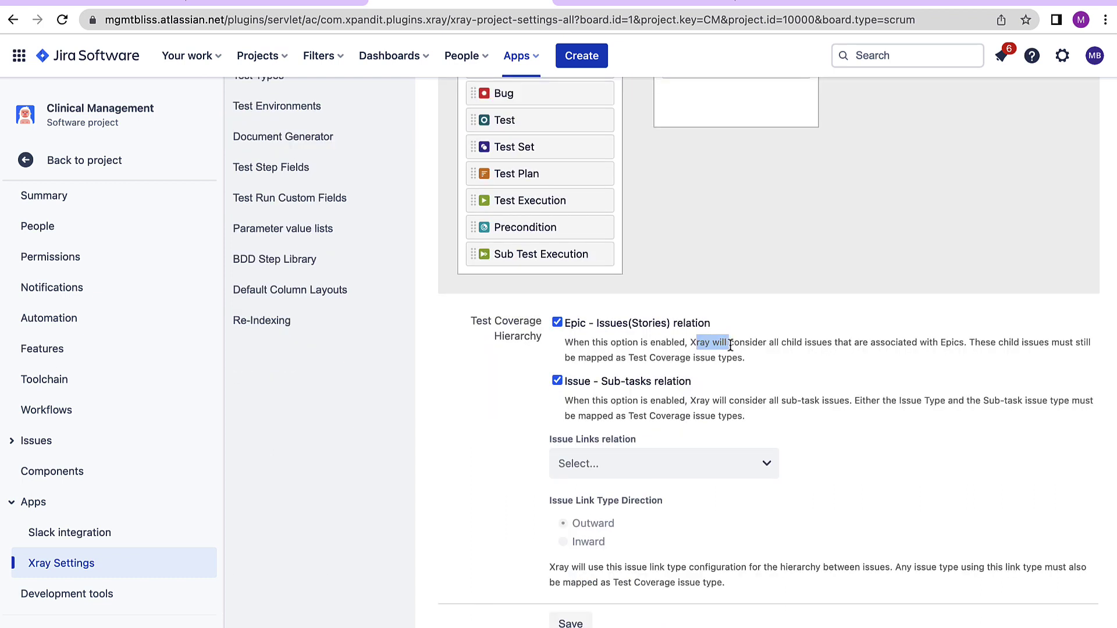
left_click_drag(693, 343, 796, 344)
left_click(694, 343)
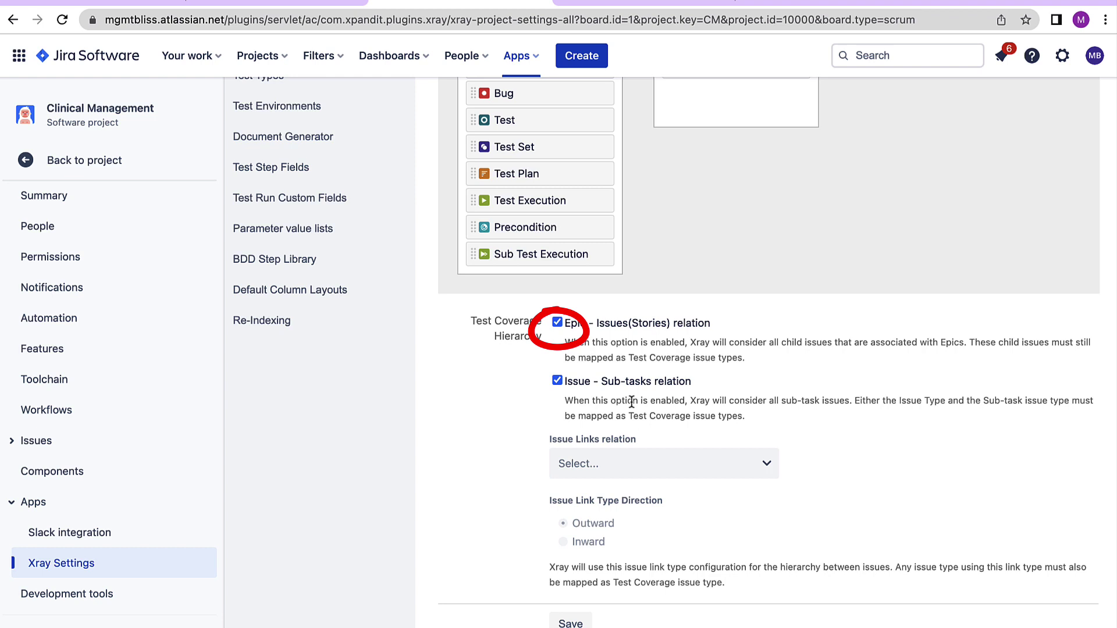
left_click_drag(696, 343, 794, 345)
left_click(694, 343)
left_click_drag(695, 344, 797, 344)
left_click(694, 344)
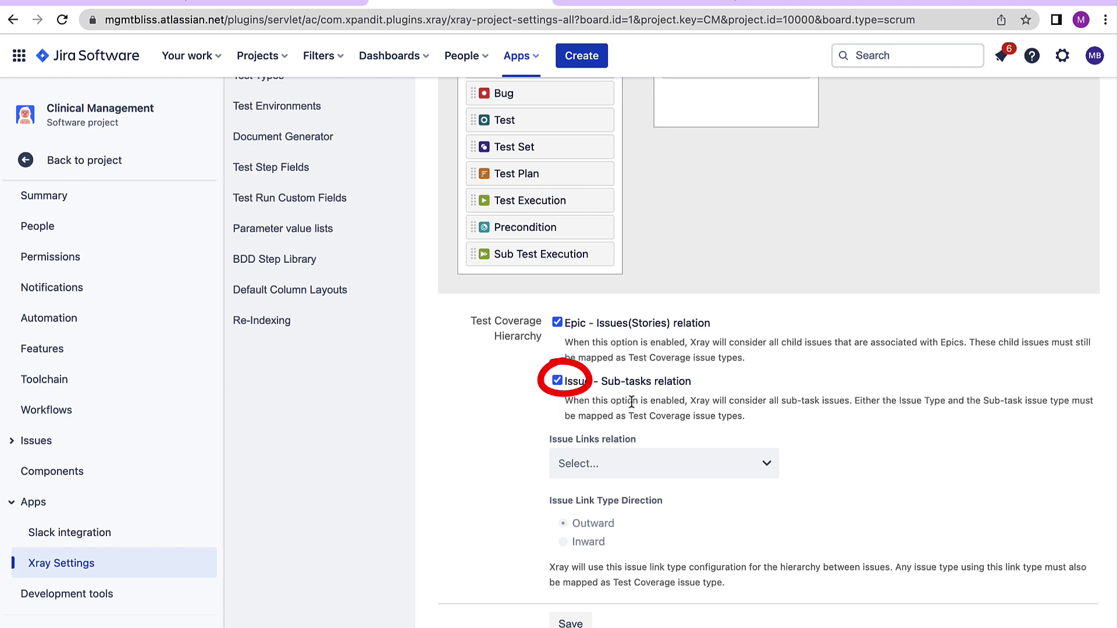
left_click_drag(697, 343, 798, 344)
left_click(695, 343)
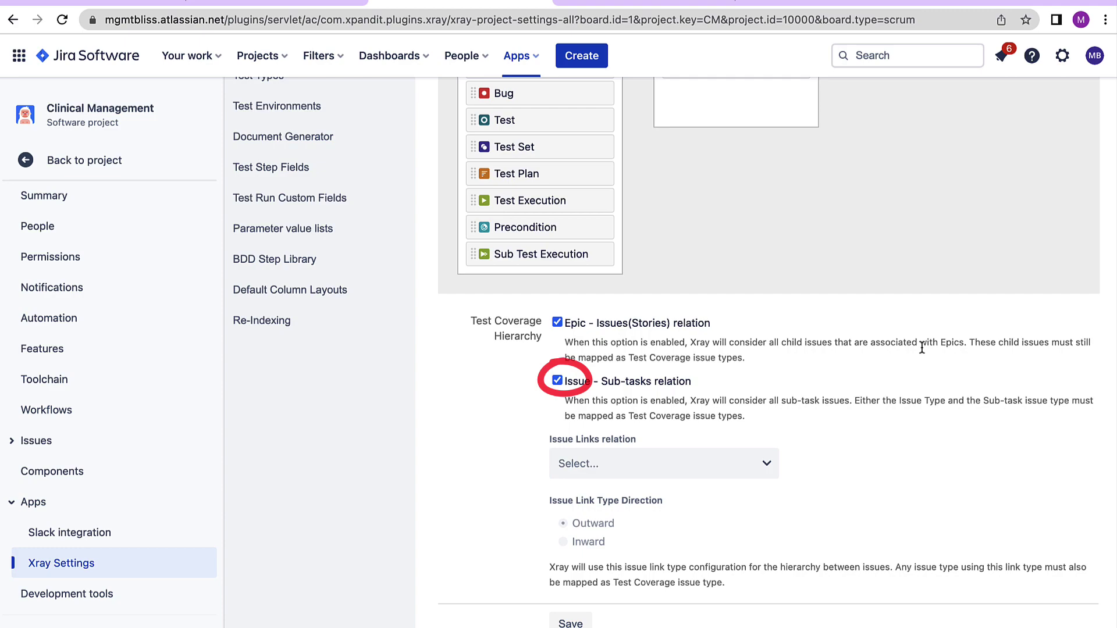
scroll(577, 617, "down", 1)
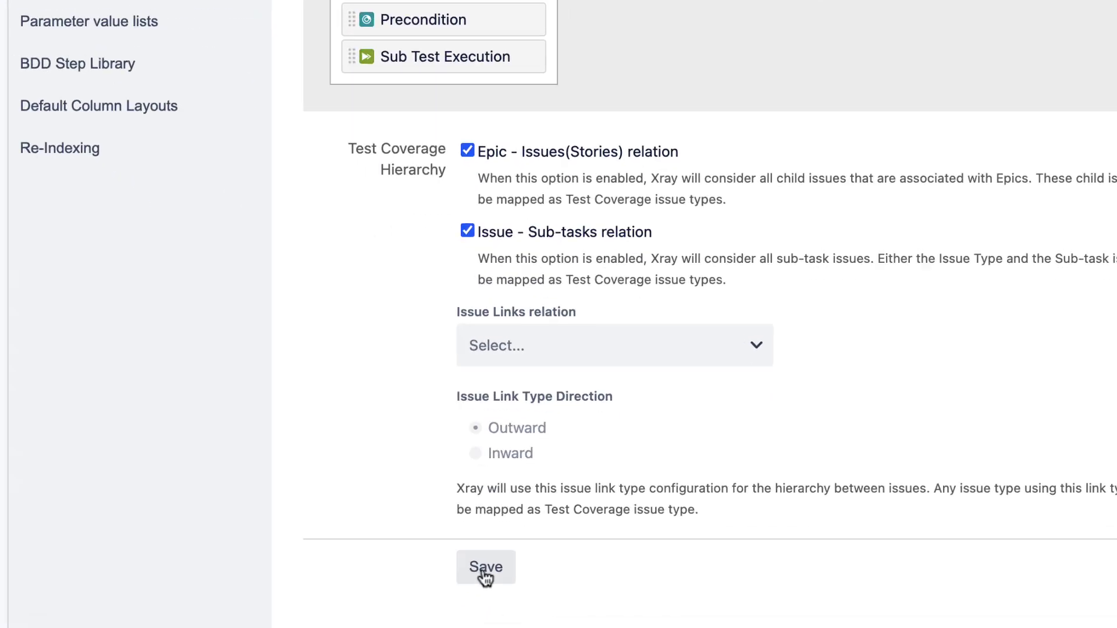
left_click(573, 624)
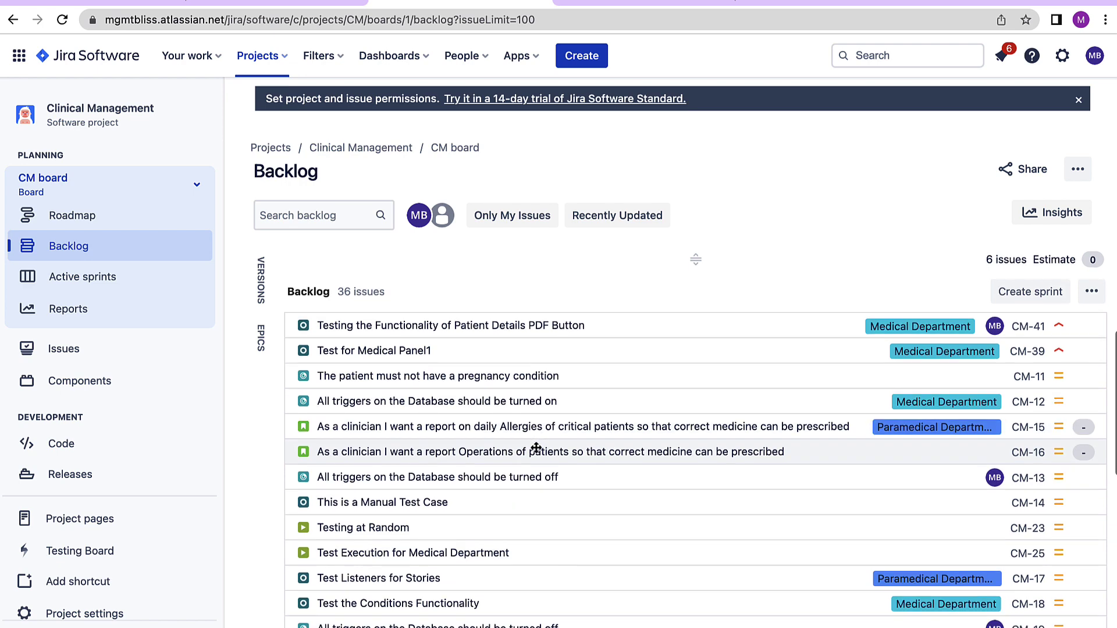
Open story CM-15 and show its test coverage, with test CM-18 passed
left_click(512, 431)
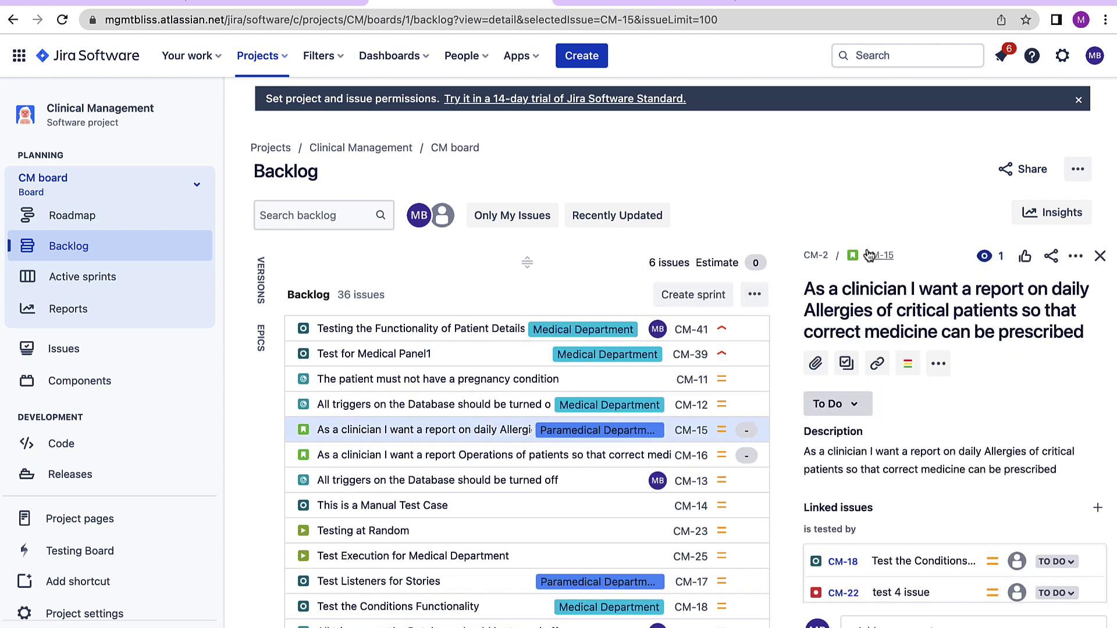
left_click(878, 255)
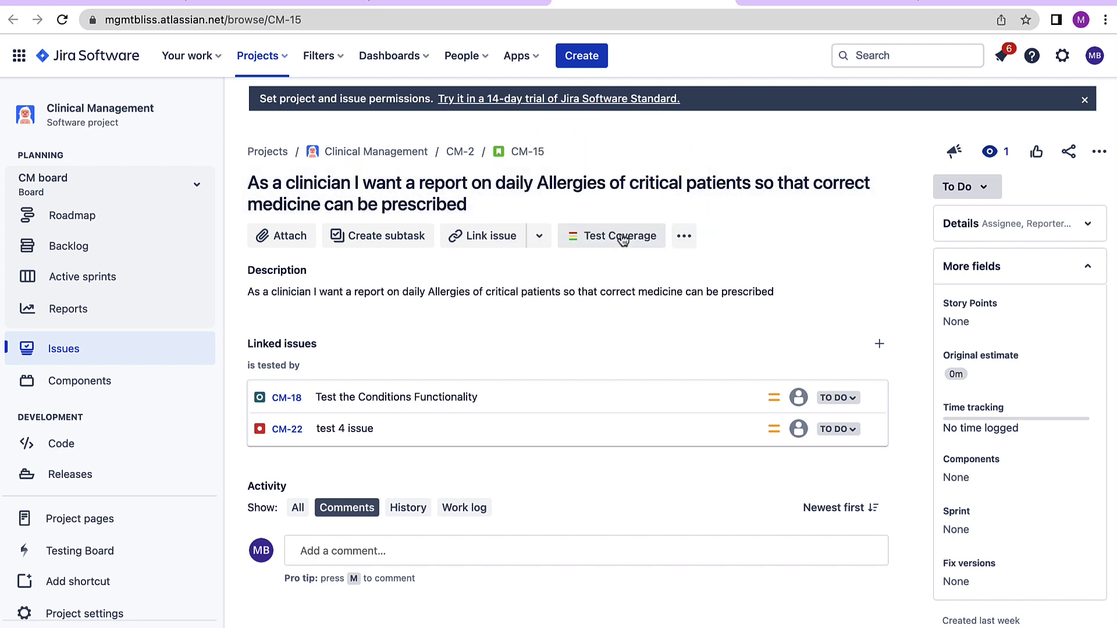
left_click(620, 236)
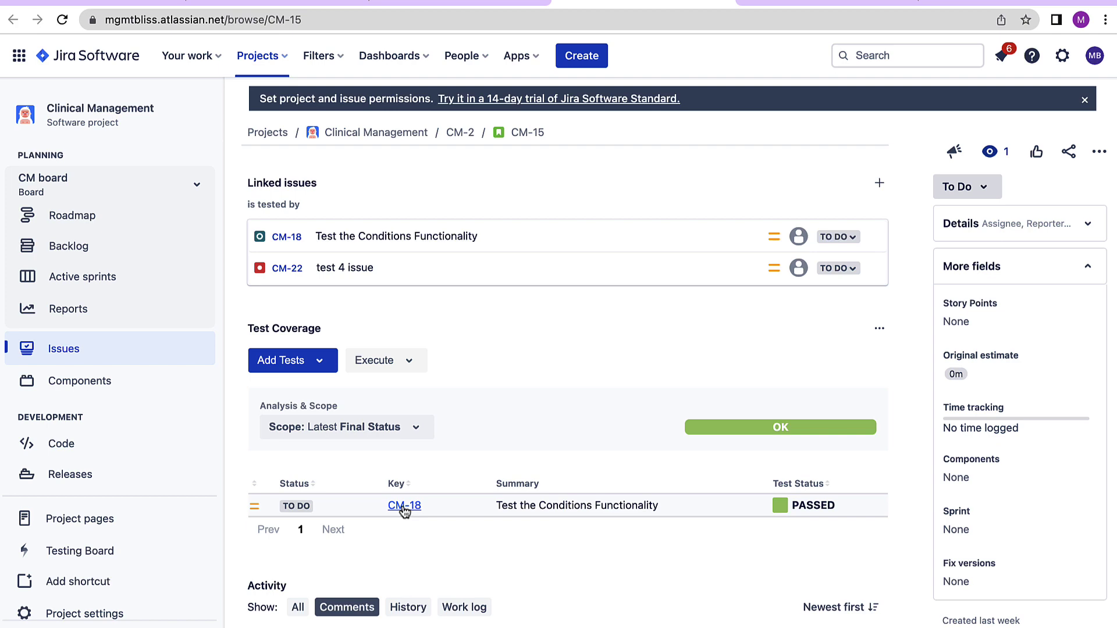
Open test CM-18 in a new tab and list its four passed test runs
right_click(401, 506)
left_click(504, 444)
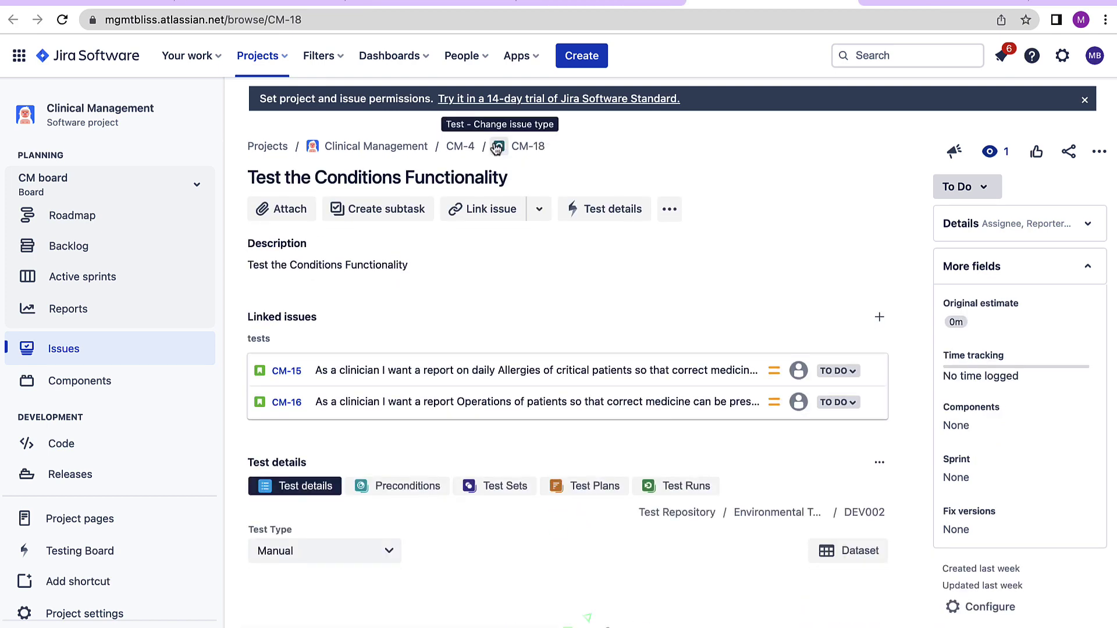
scroll(517, 222, "down", 3)
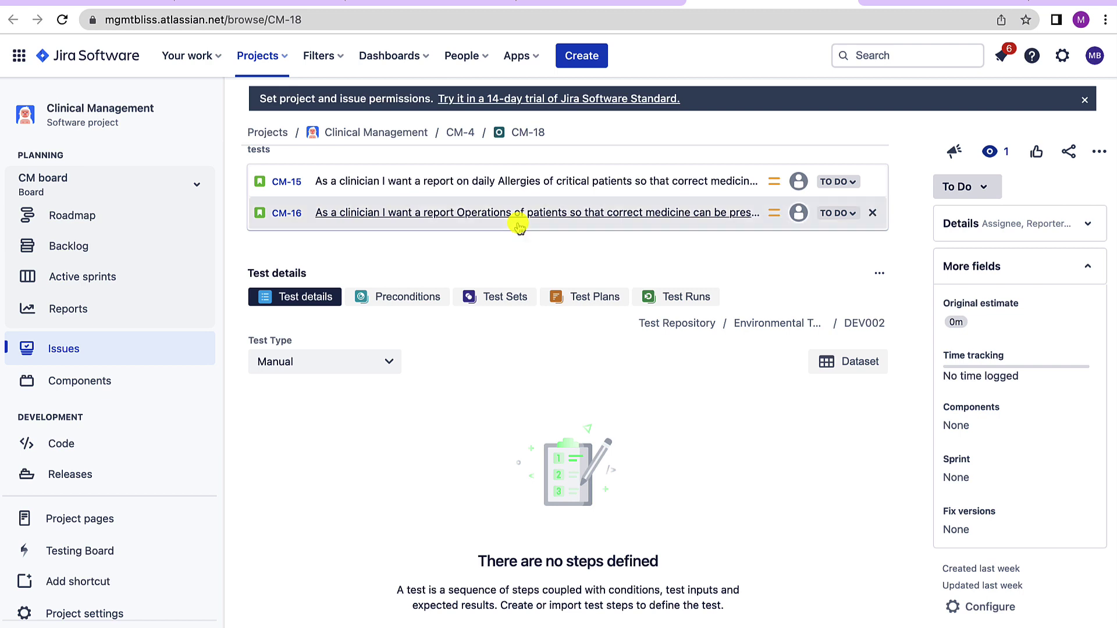
scroll(677, 494, "up", 3)
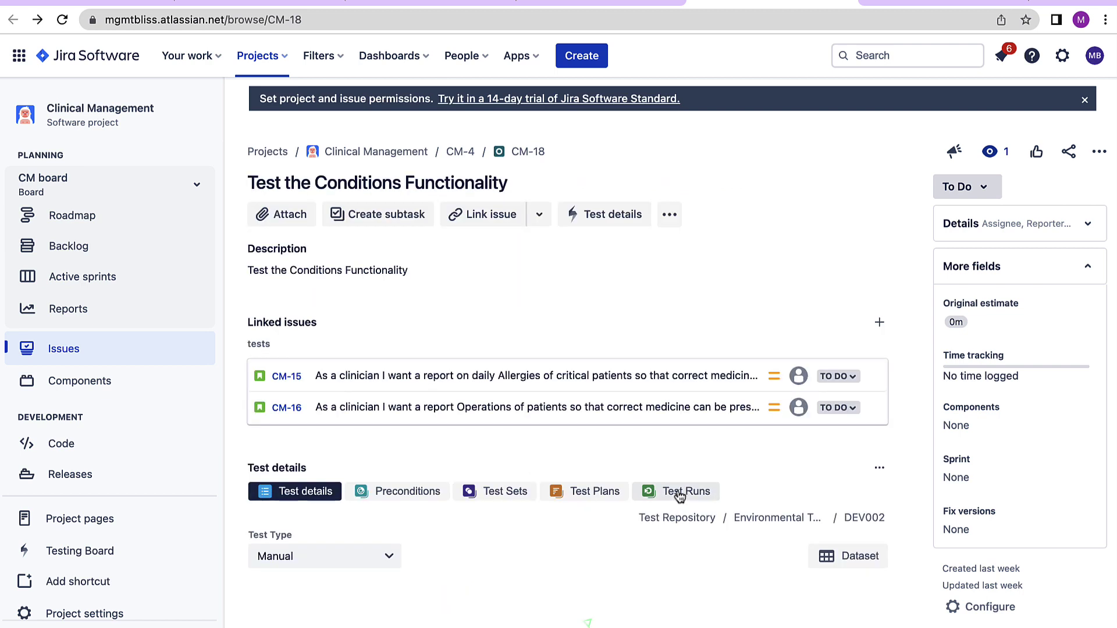
left_click(680, 493)
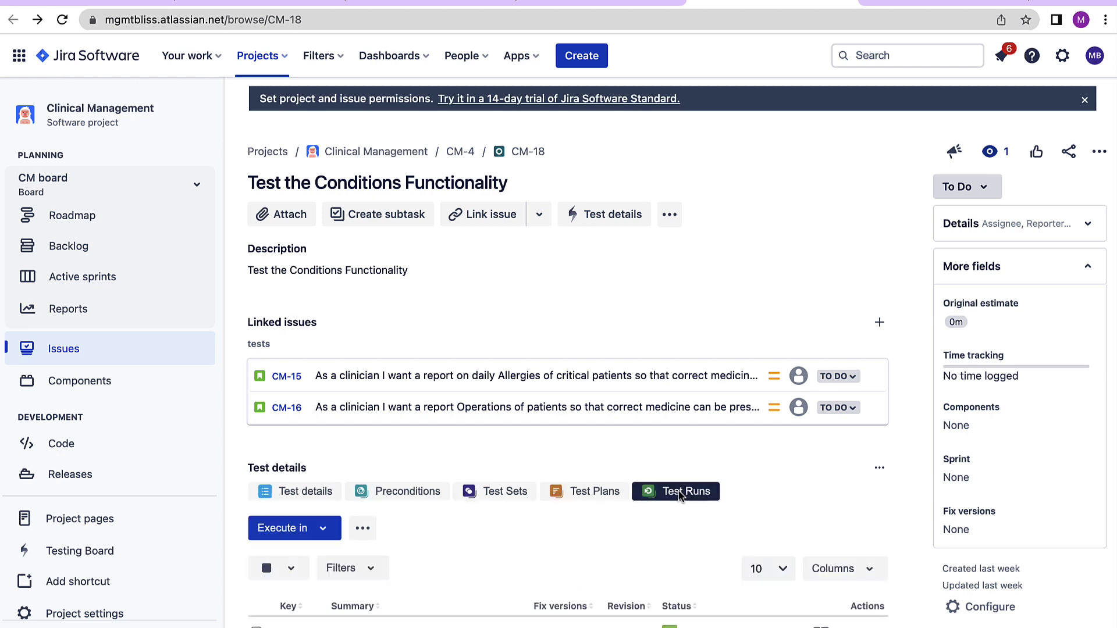
scroll(679, 493, "down", 5)
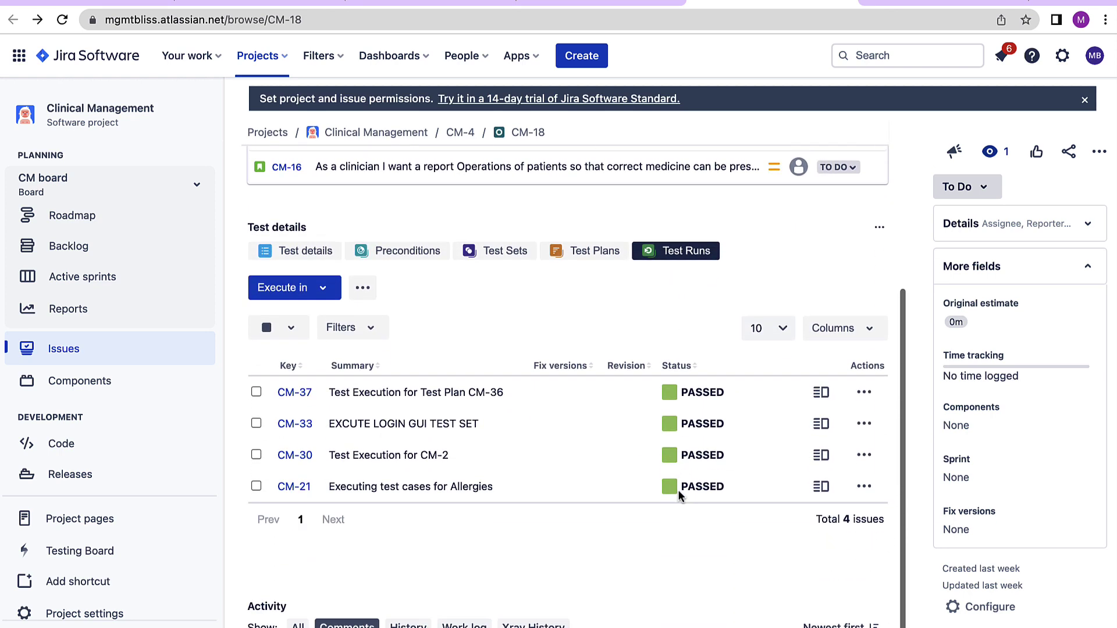
scroll(678, 494, "up", 4)
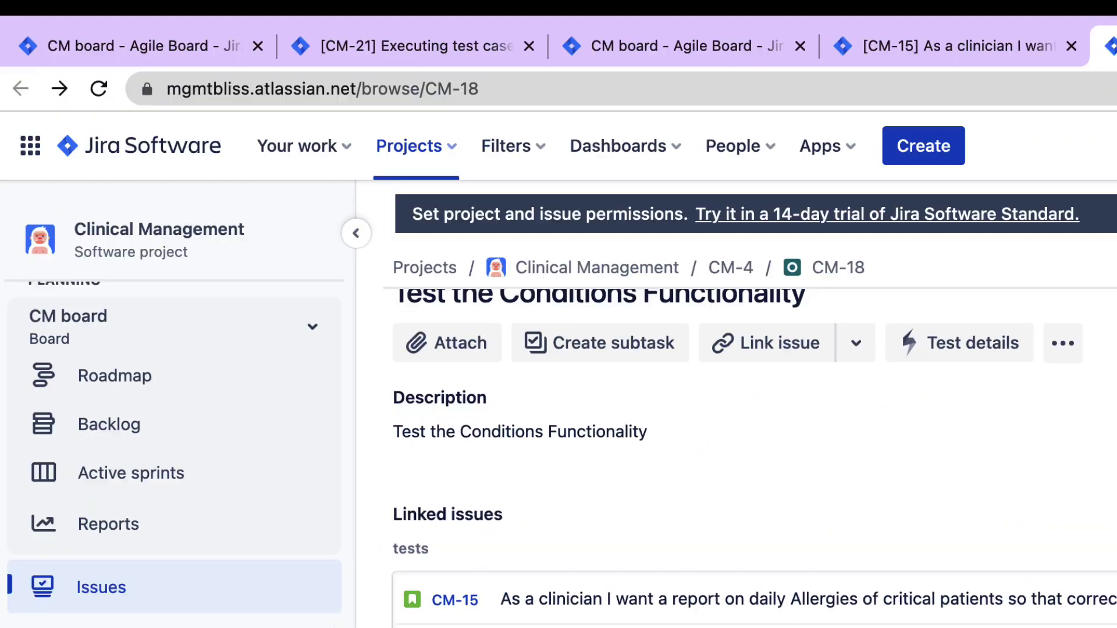
Open the project's Xray Defect Mapping settings
left_click(148, 579)
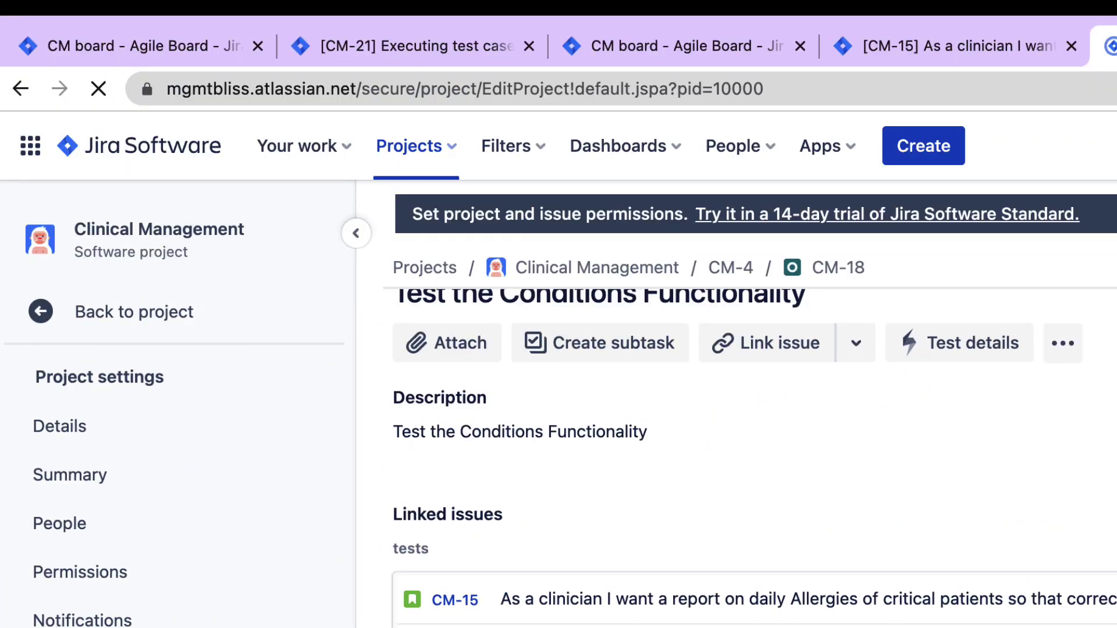
scroll(250, 622, "down", 2)
left_click(119, 483)
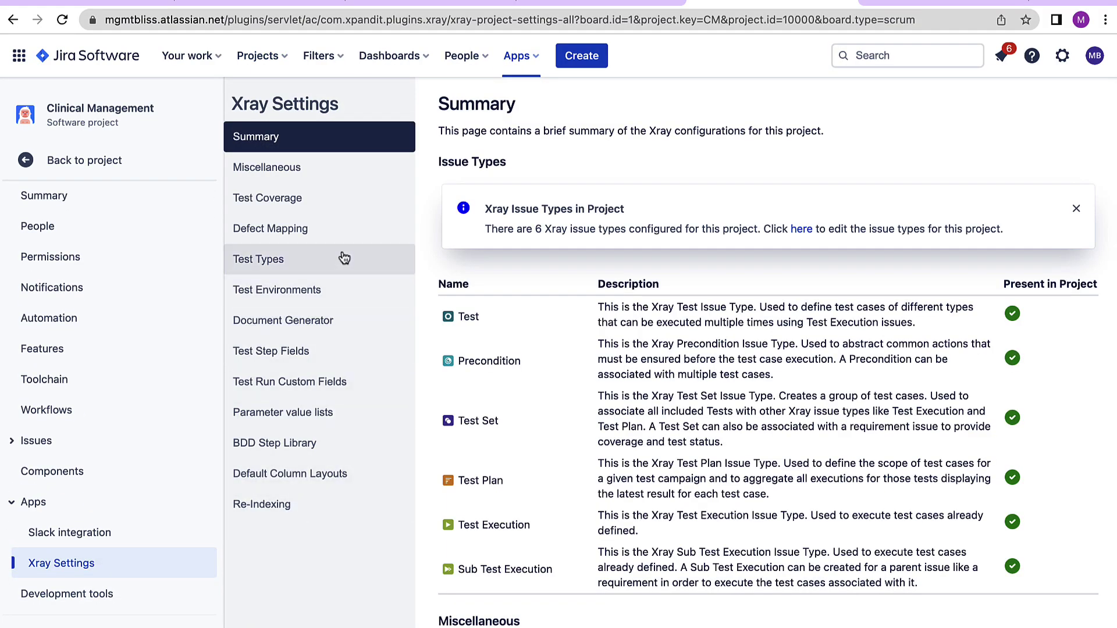
left_click(289, 232)
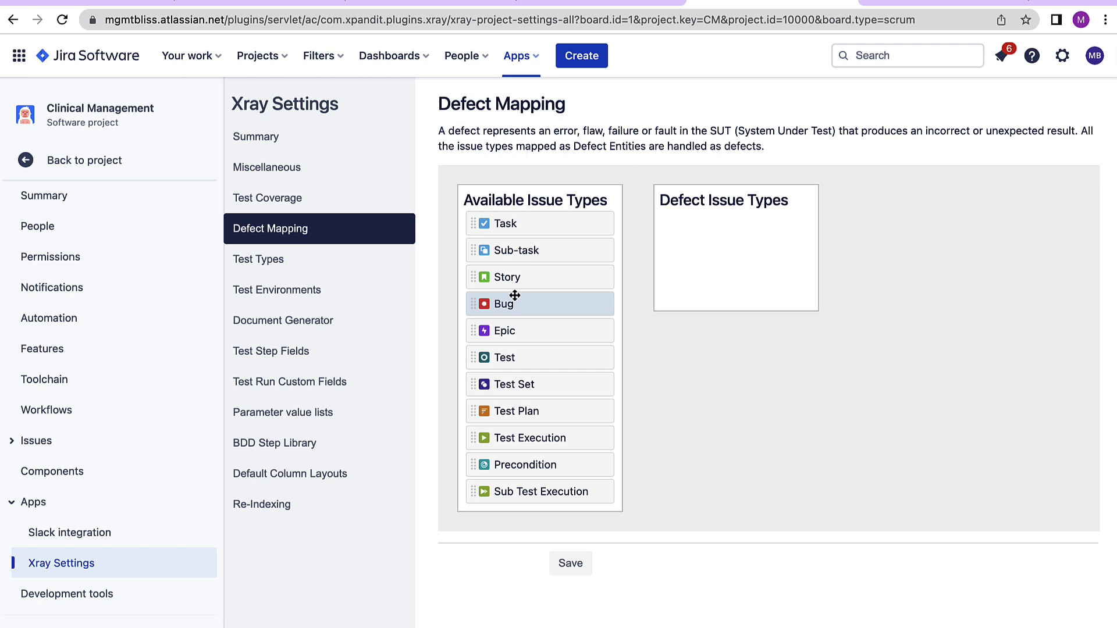
Map Bug as a defect issue type and save the mapping
left_click_drag(513, 299, 695, 227)
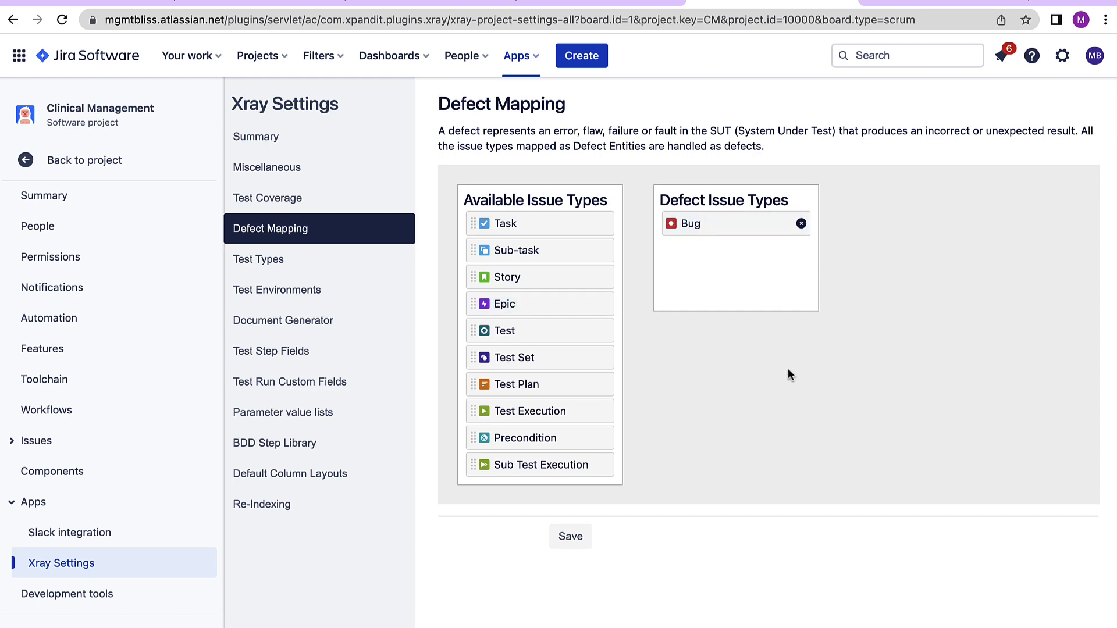
scroll(789, 372, "down", 1)
left_click(571, 521)
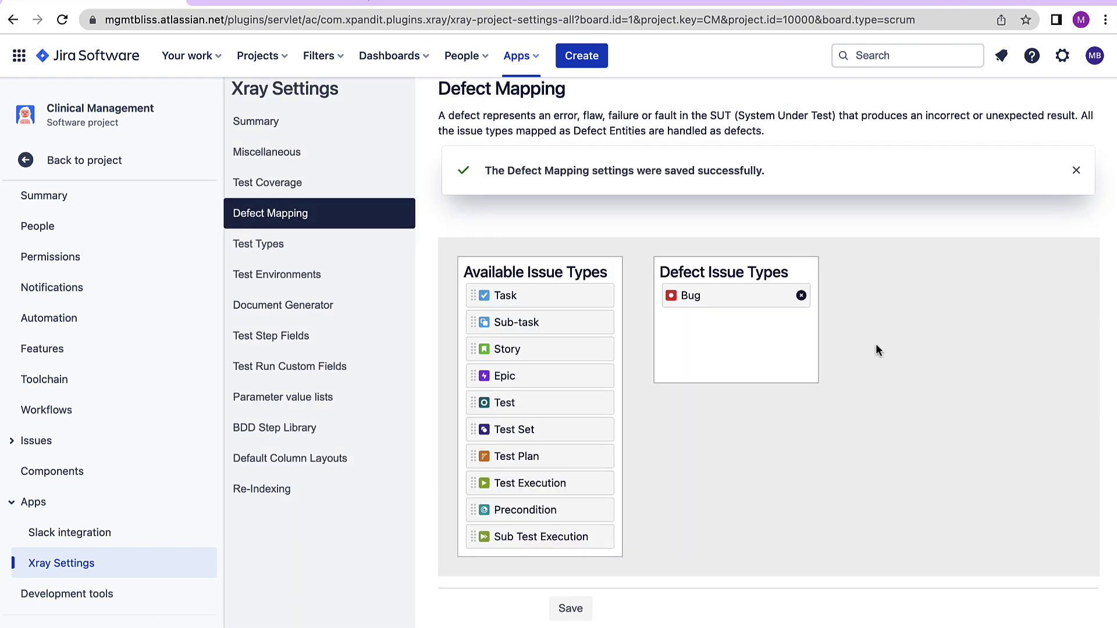
Open test execution CM-47 from the backlog and open its CM-14 test run
left_click(70, 160)
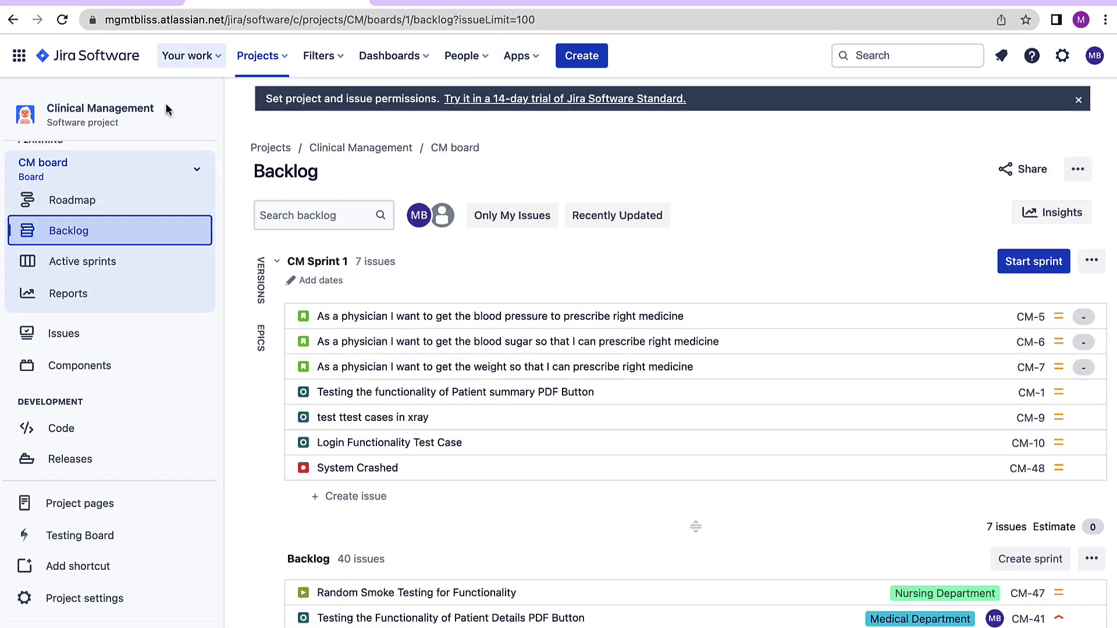
scroll(529, 362, "down", 3)
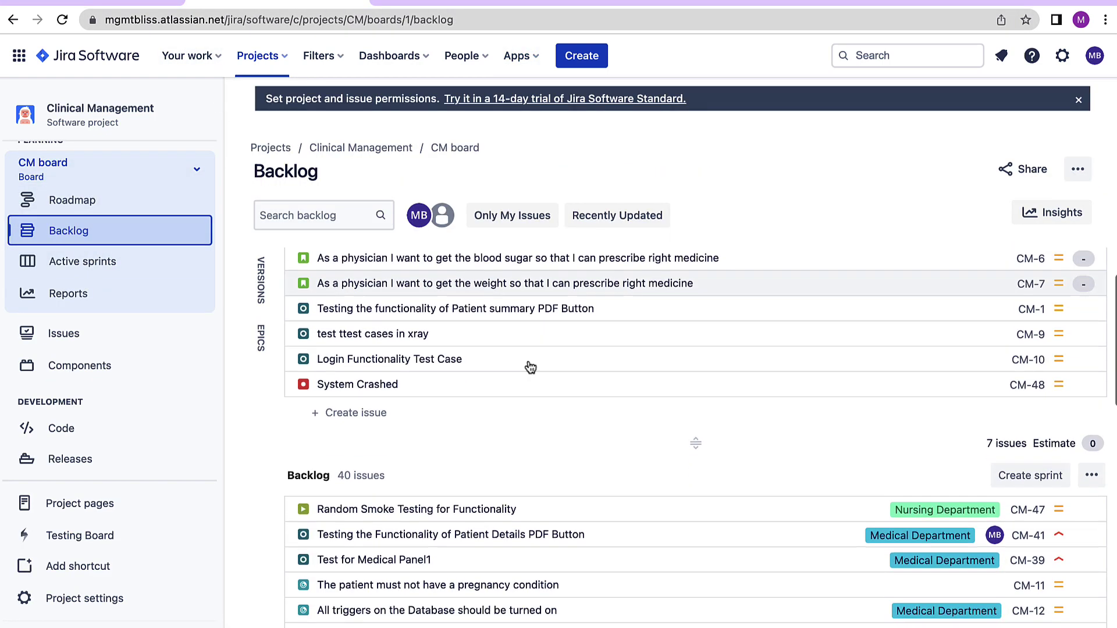
scroll(529, 361, "down", 1)
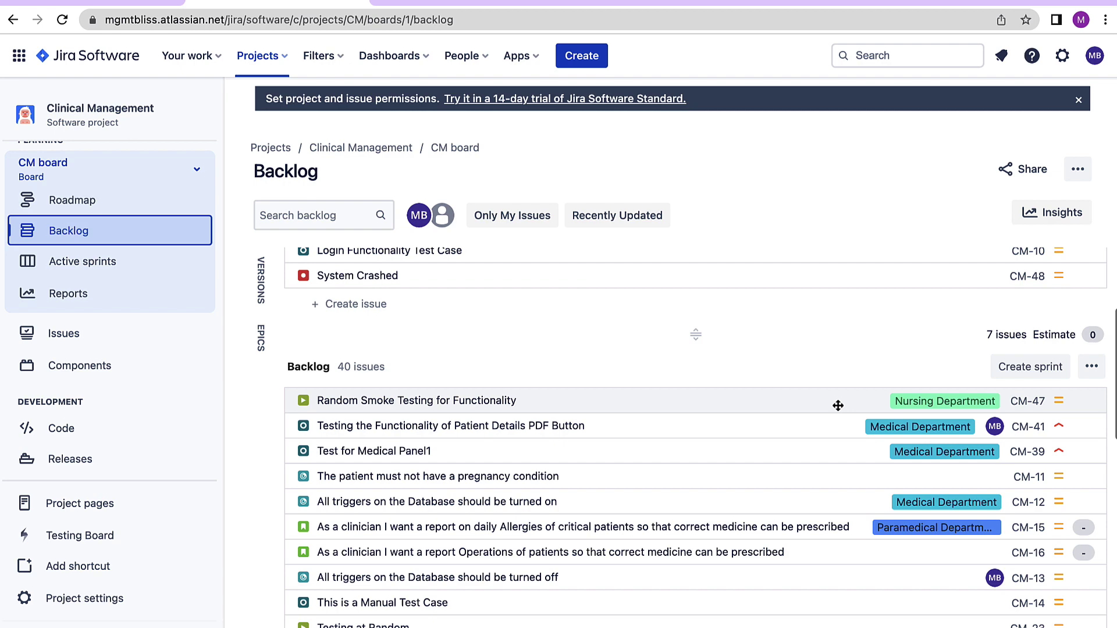
left_click(1030, 405)
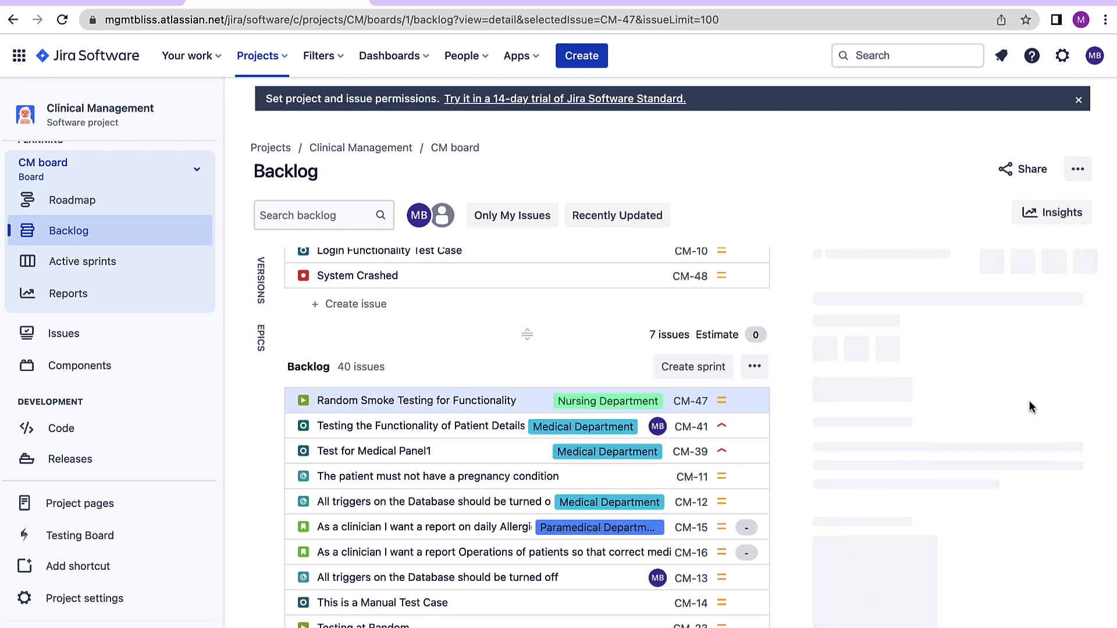
left_click(878, 255)
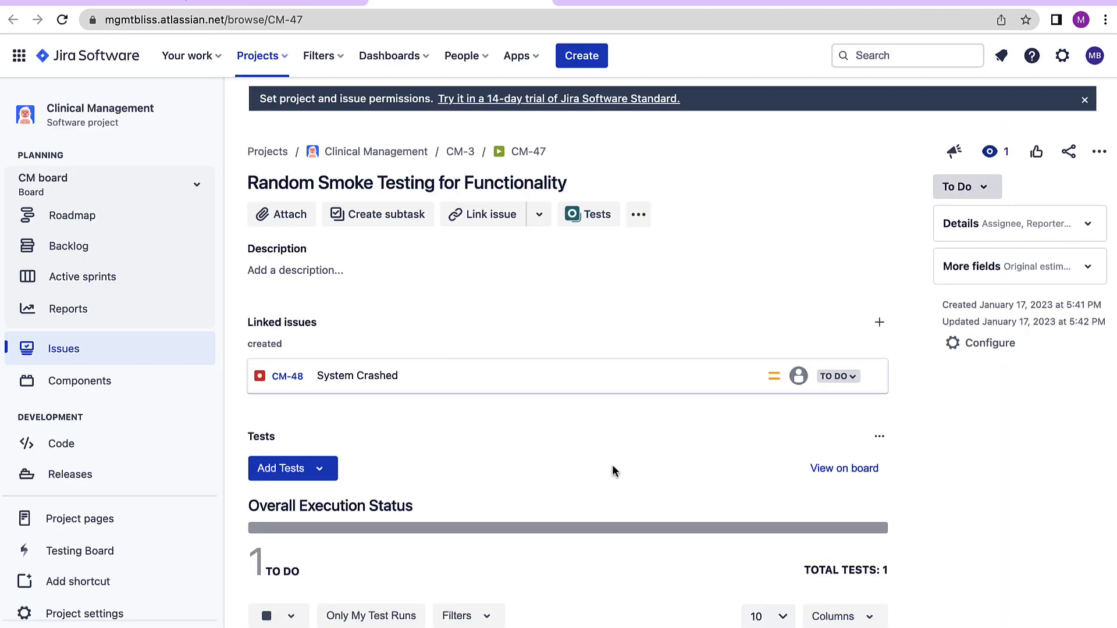
scroll(609, 466, "down", 4)
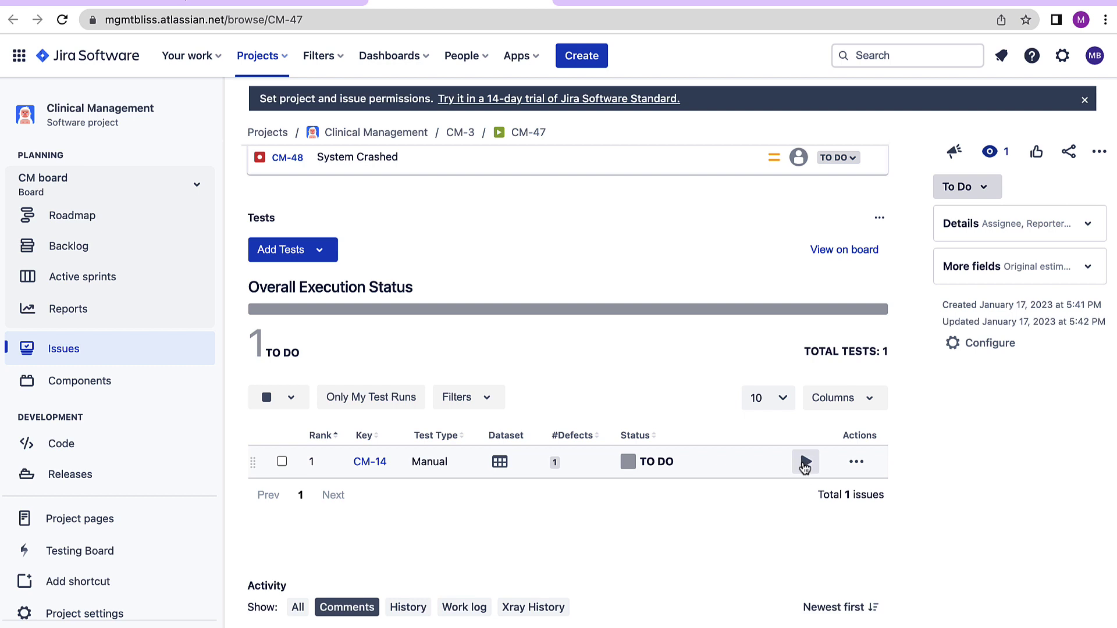
left_click(804, 462)
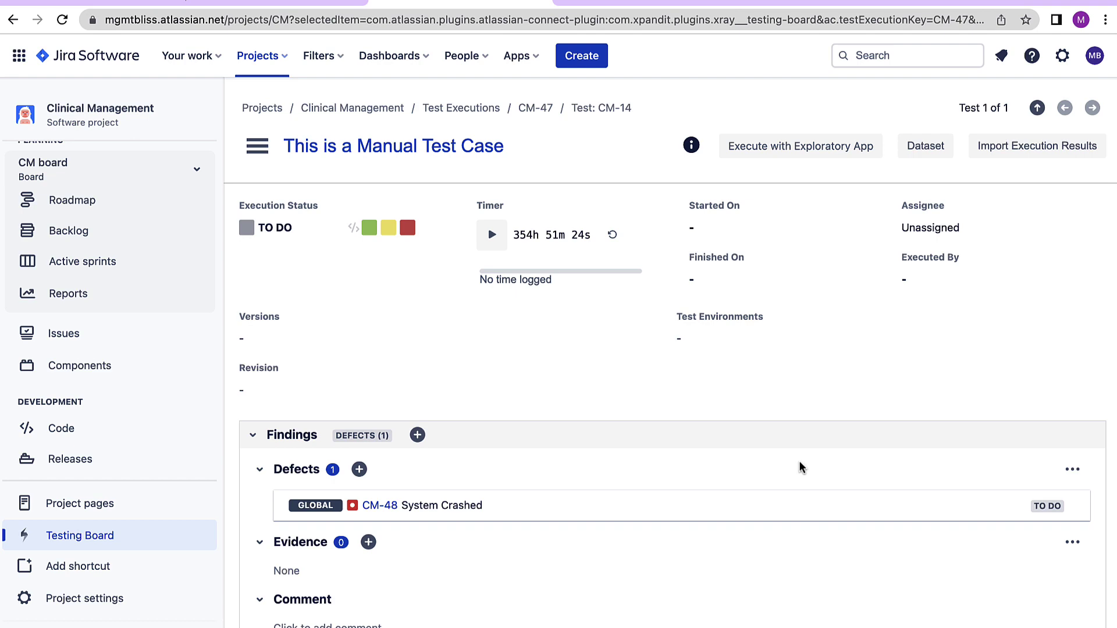
left_click(422, 440)
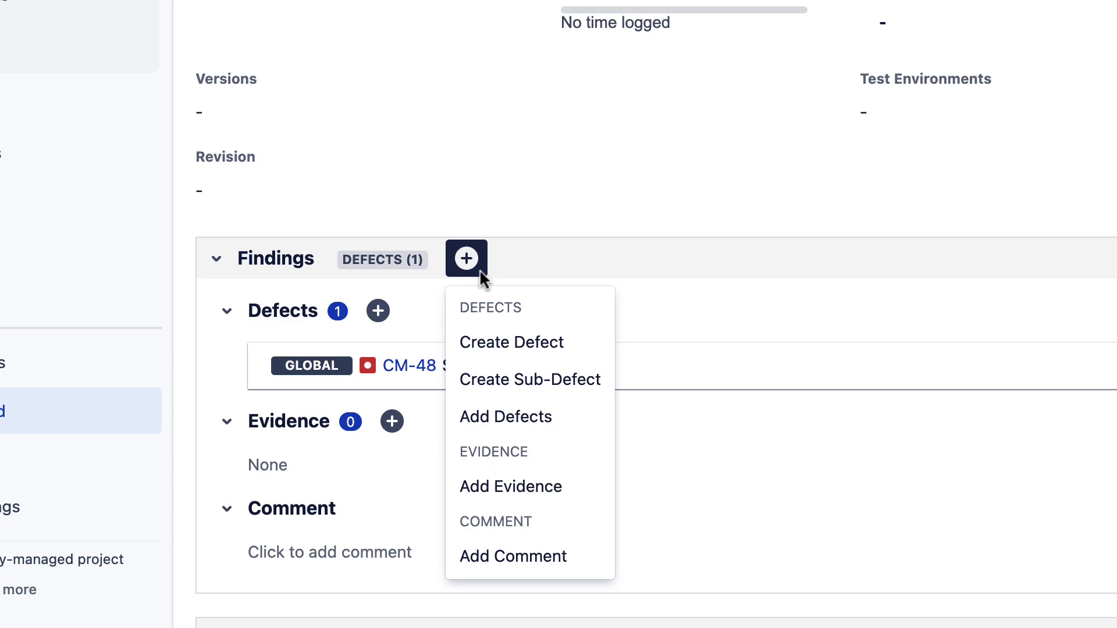
left_click(459, 348)
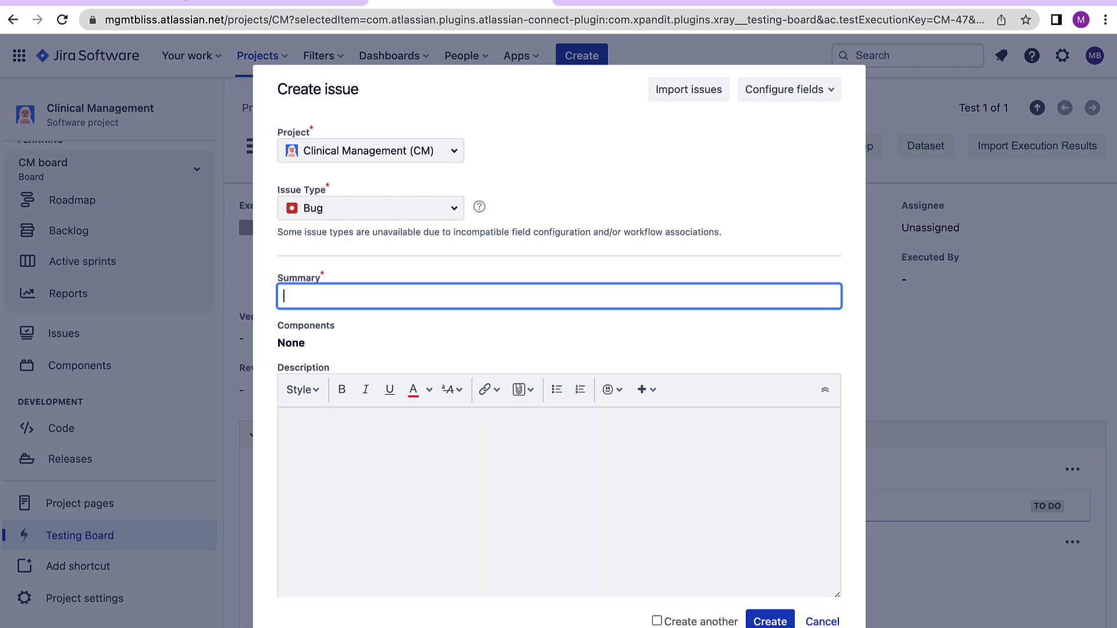
left_click(823, 622)
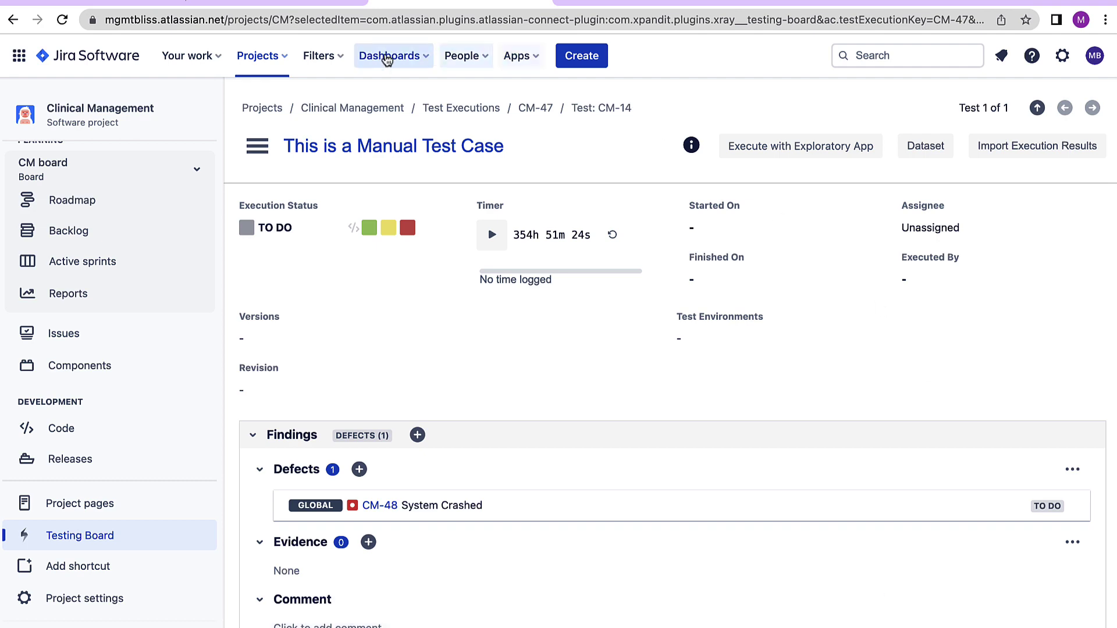
Move Bug from Defect Issue Types back to Available Issue Types
left_click(137, 1)
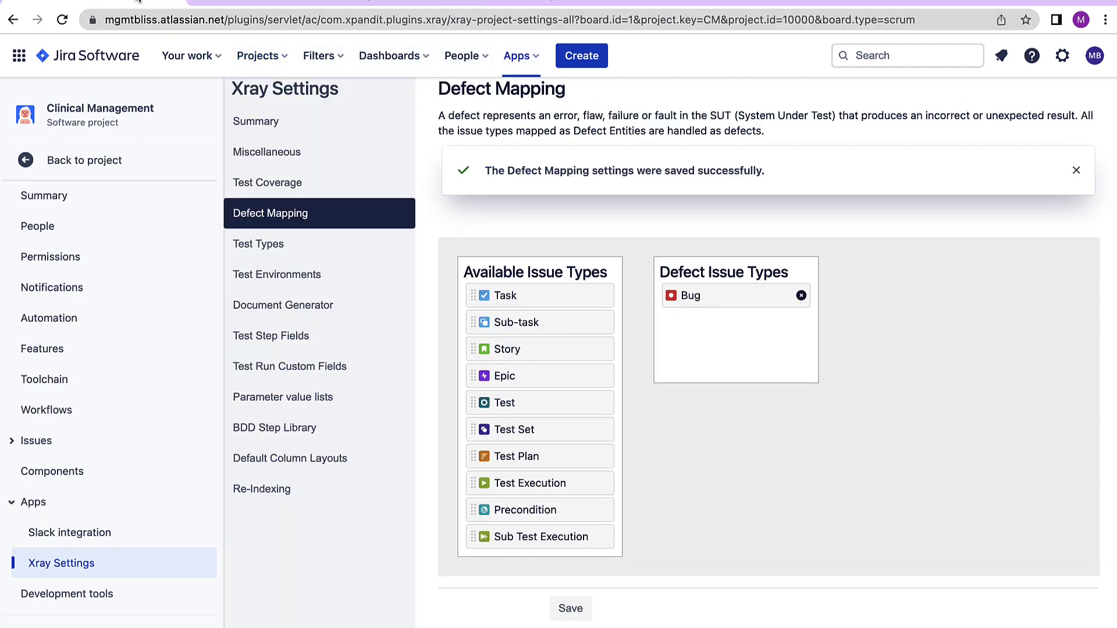
left_click_drag(701, 300, 509, 396)
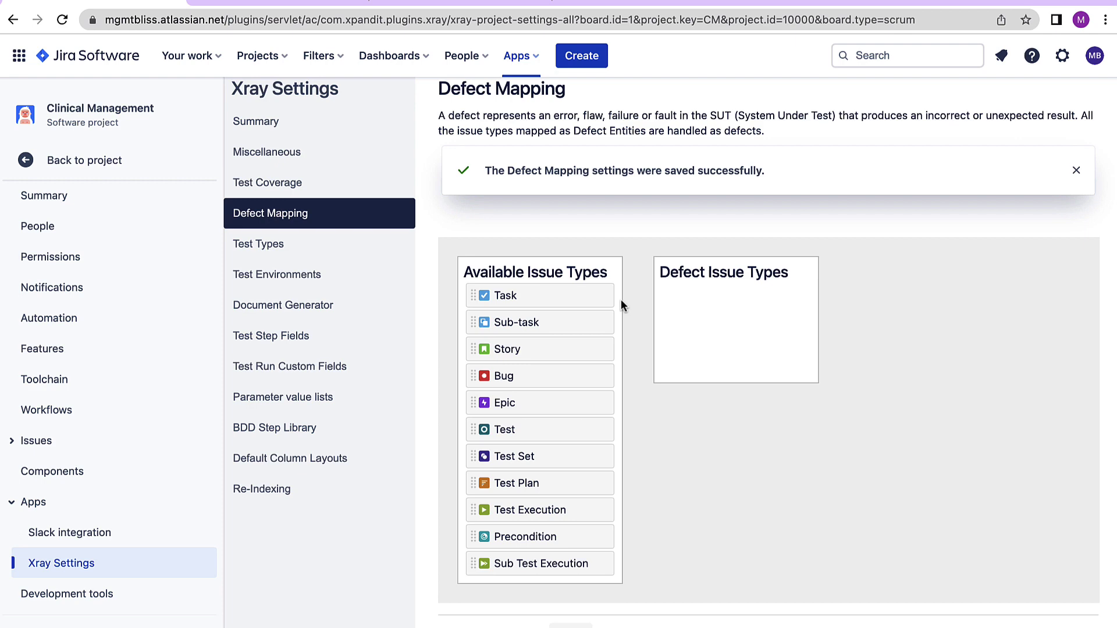
left_click(497, 7)
left_click(528, 20)
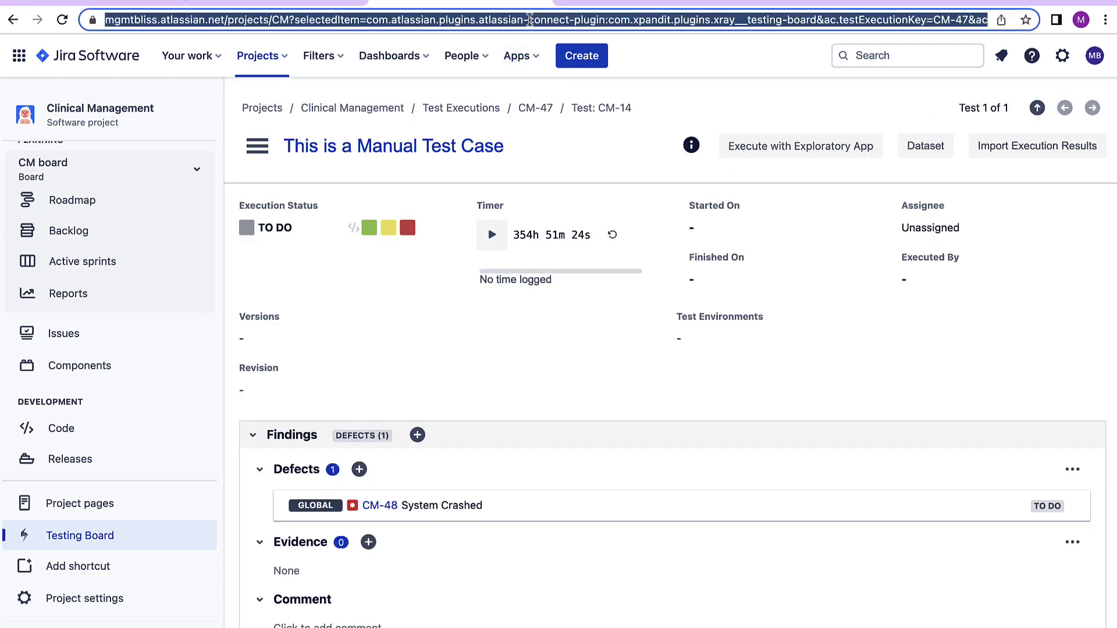
key("Return")
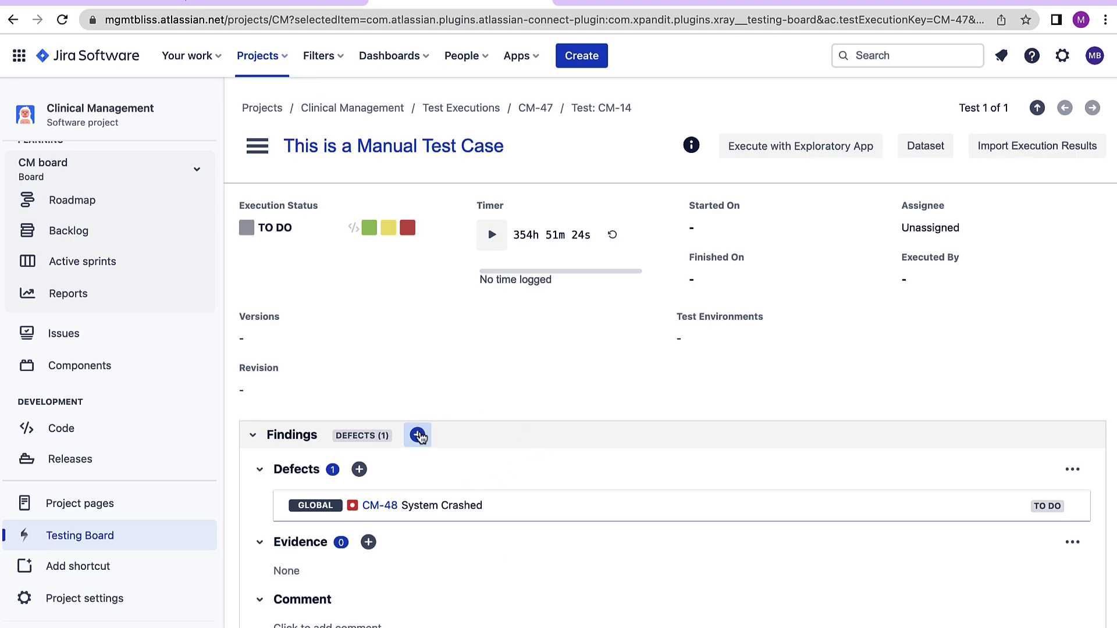
left_click(417, 435)
left_click(448, 489)
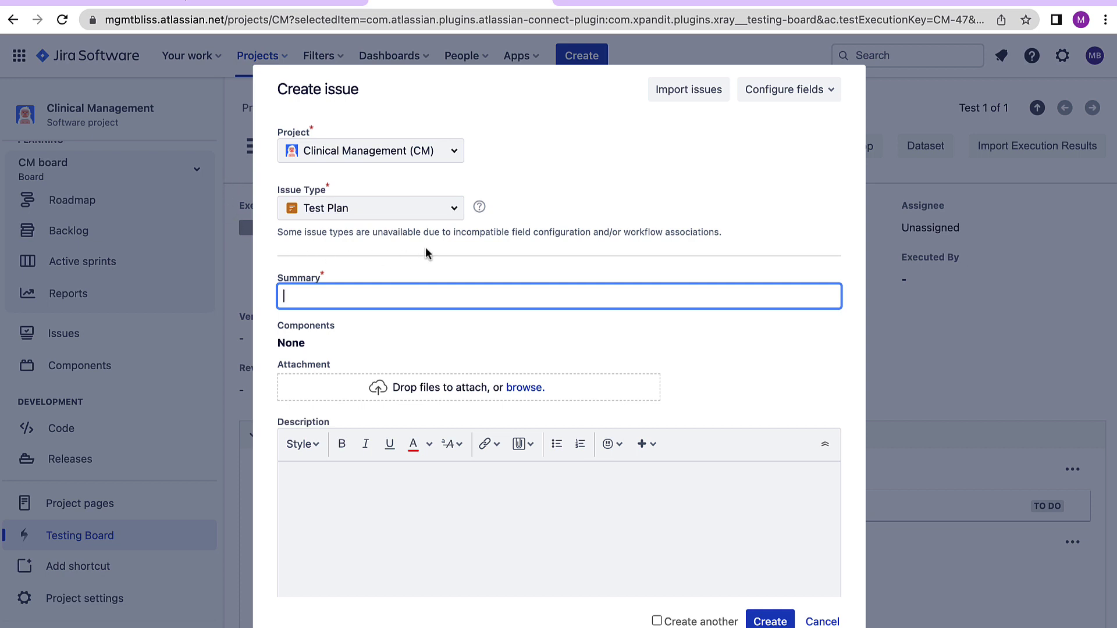
left_click(376, 209)
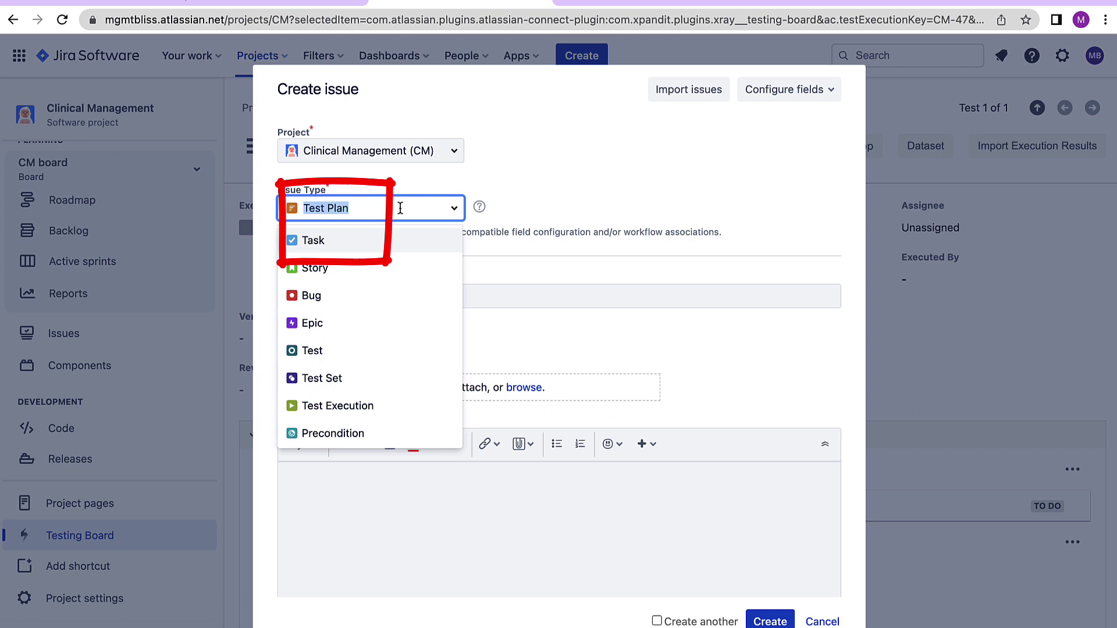
left_click(666, 213)
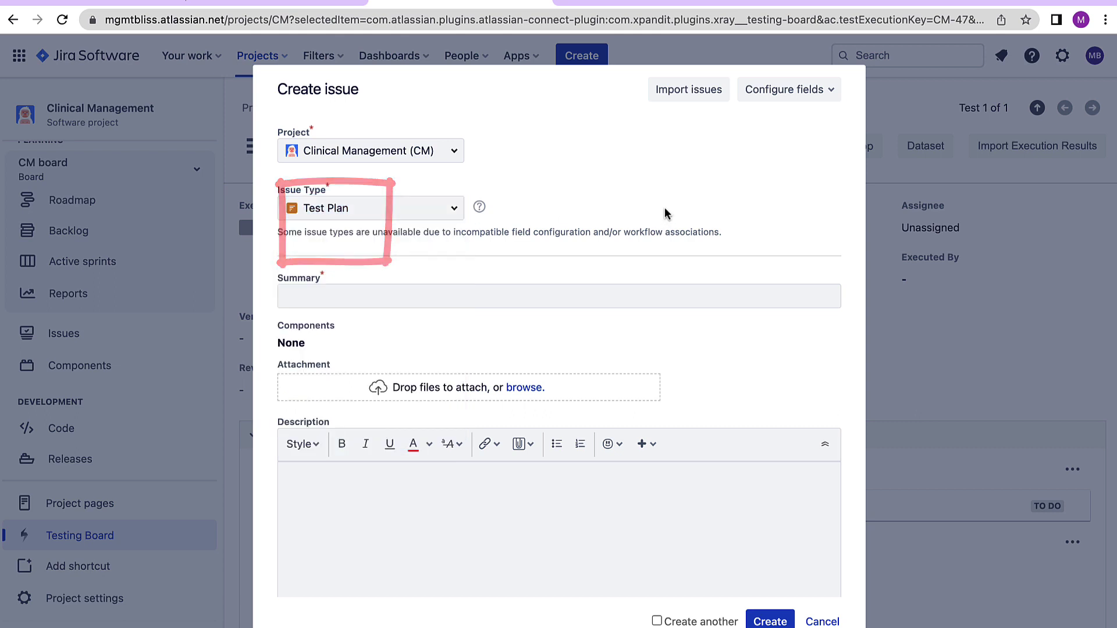